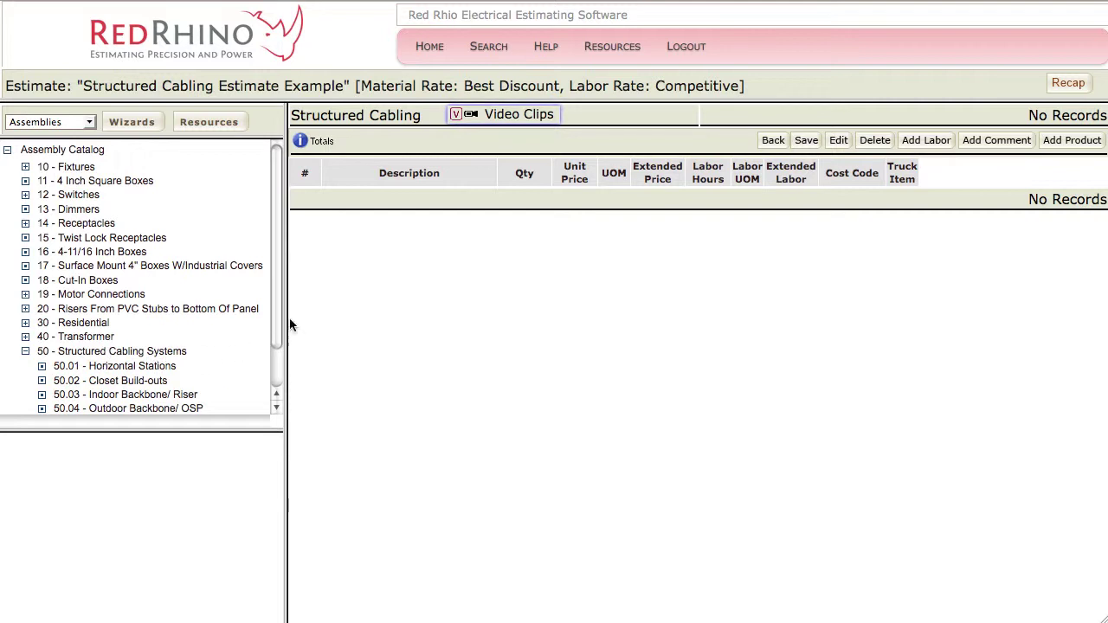
Open the 50.03 - Indoor Backbone/ Riser category under Structured Cabling Systems and look through its copper, coax and fiber assemblies
scroll(277, 344, down, 1)
scroll(274, 344, down, 1)
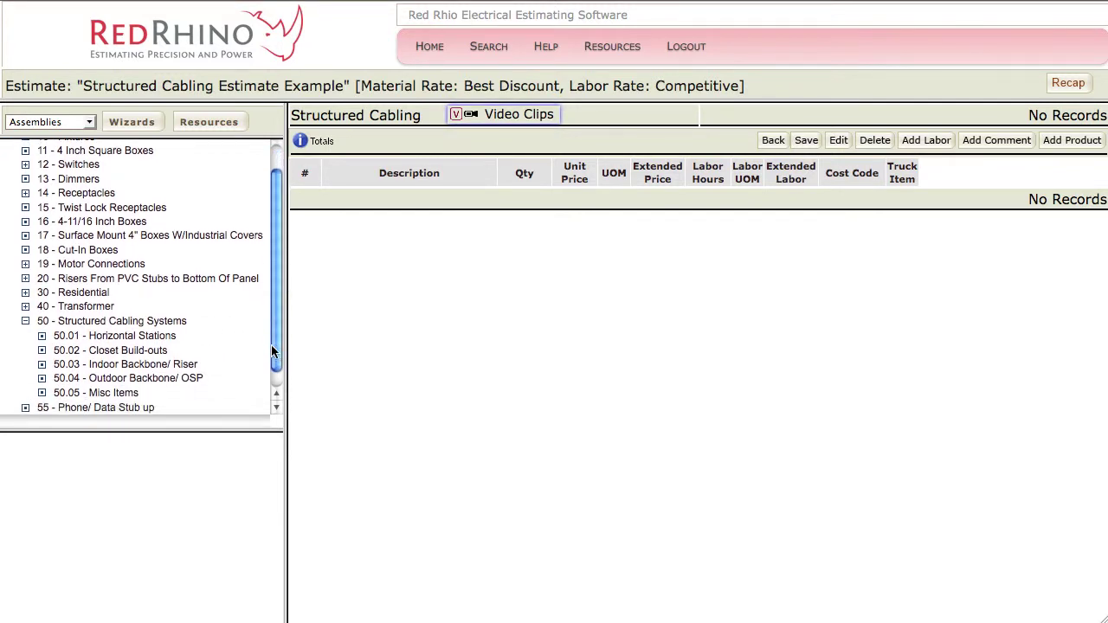
click(138, 368)
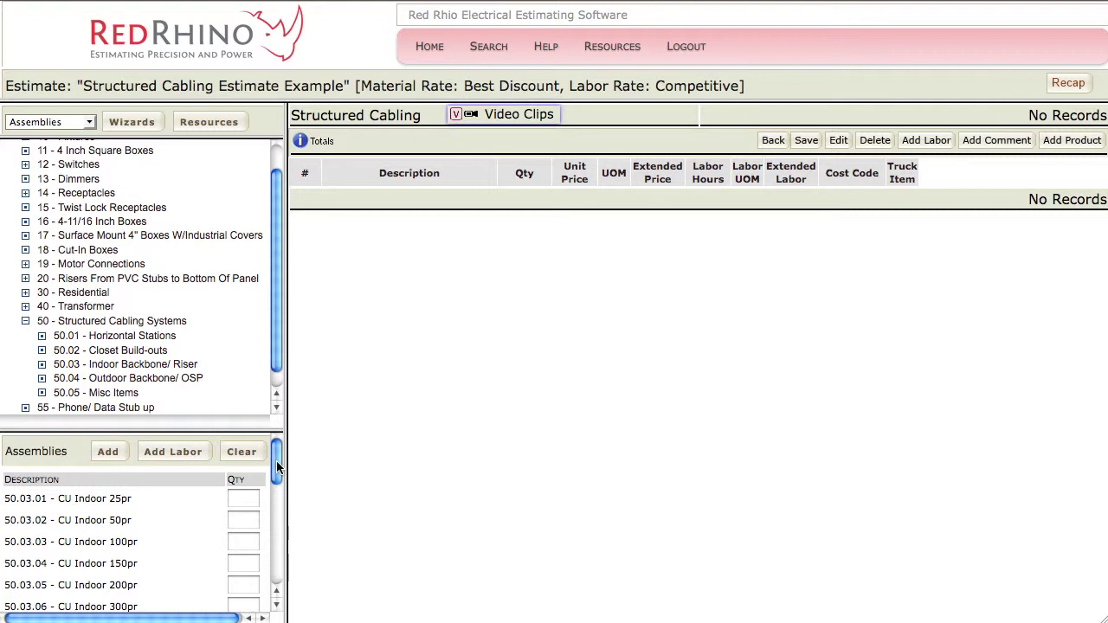
drag(276, 464, 254, 516)
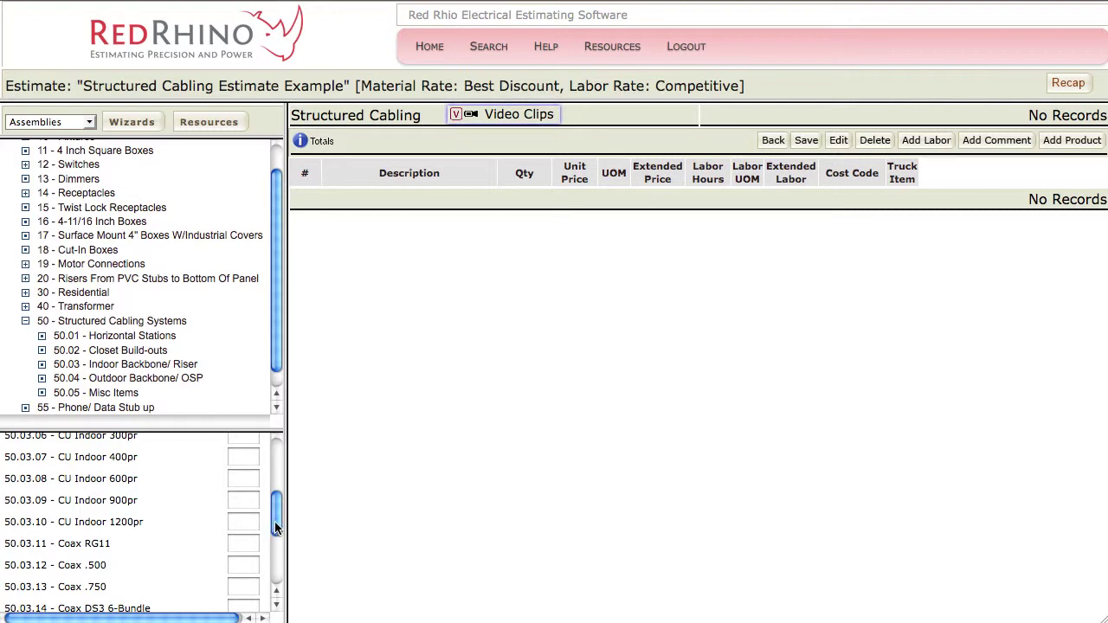
scroll(275, 526, down, 1)
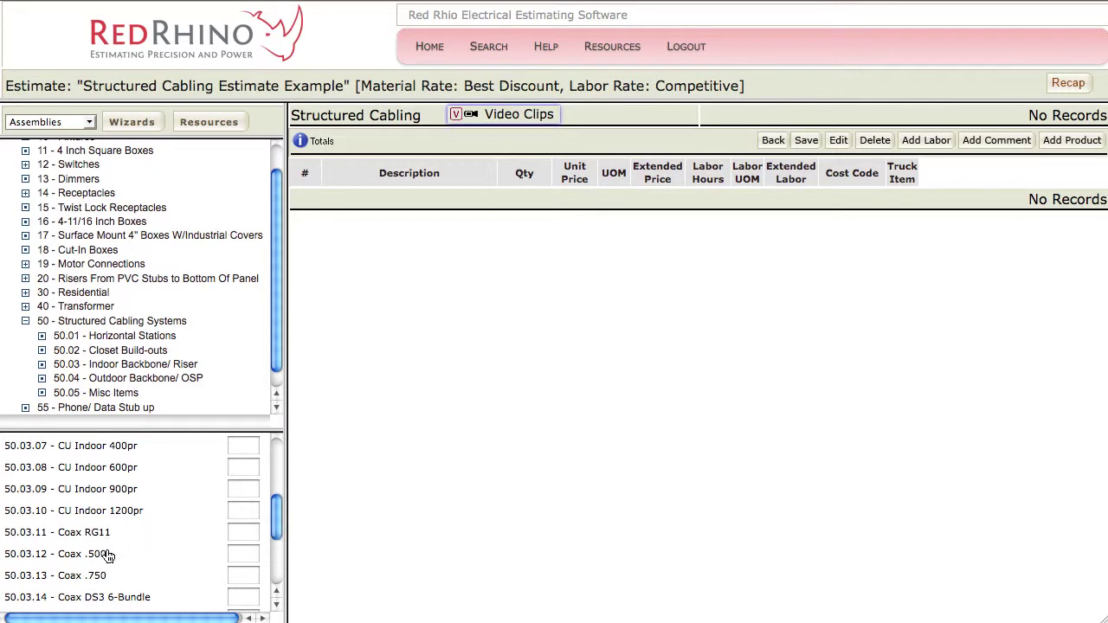
drag(277, 521, 270, 563)
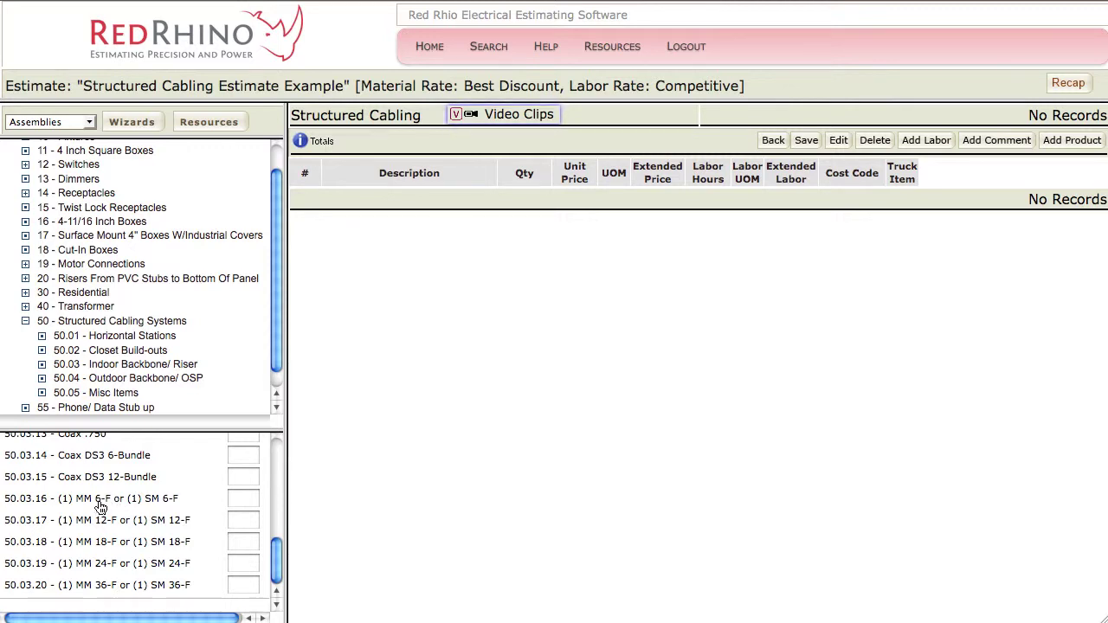
drag(276, 571, 277, 472)
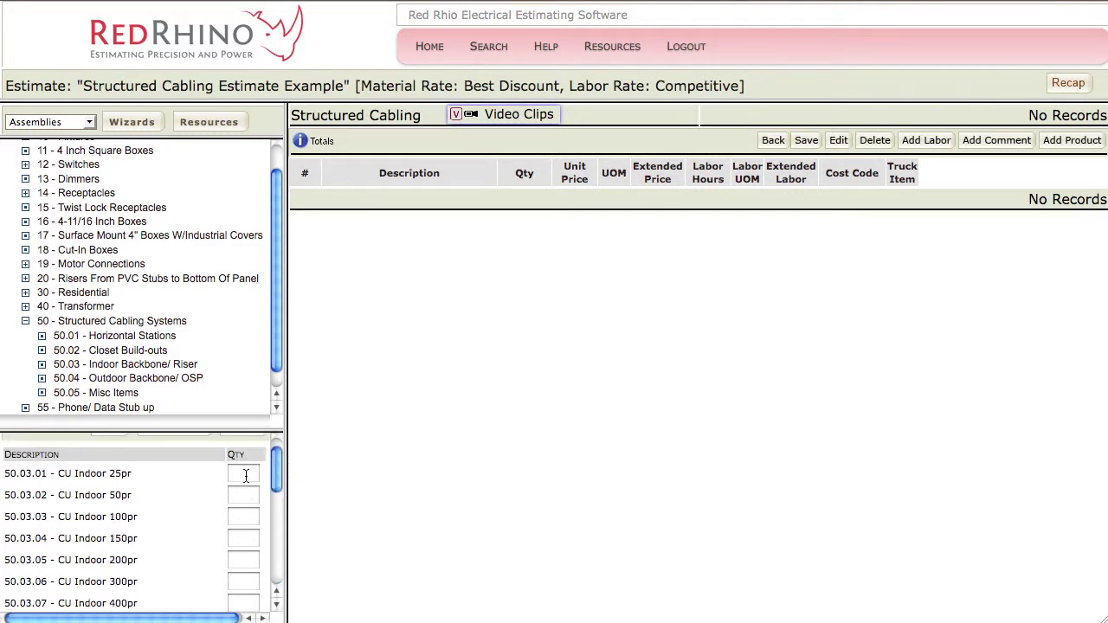
Add the 50.03.01 - CU Indoor 25pr assembly to the estimate with a quantity of 1
click(246, 476)
text(1)
drag(277, 475, 277, 459)
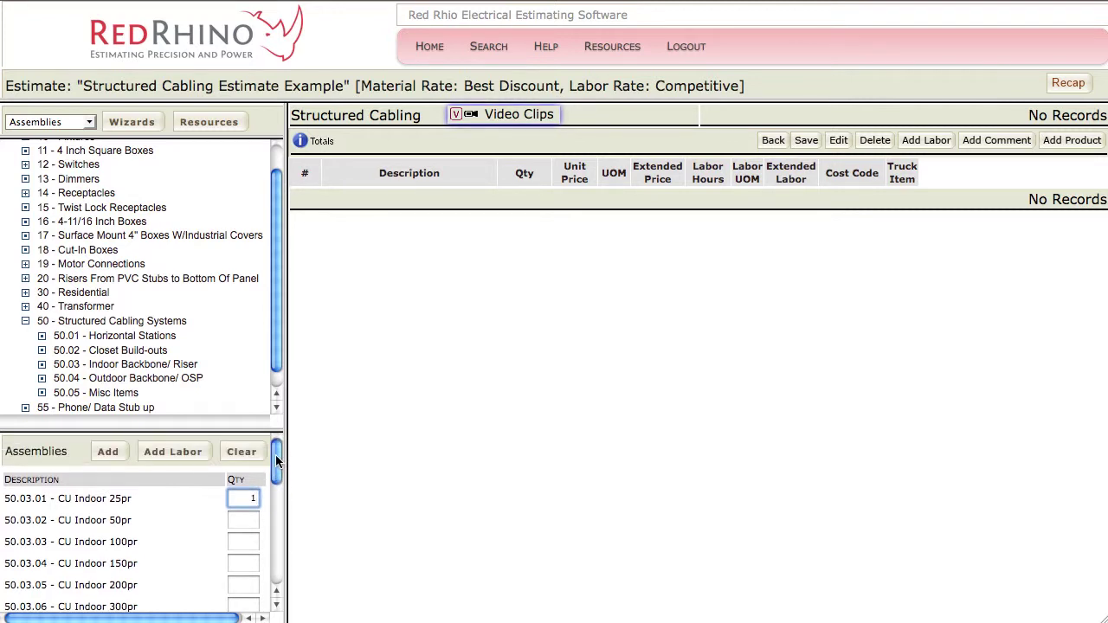
click(115, 458)
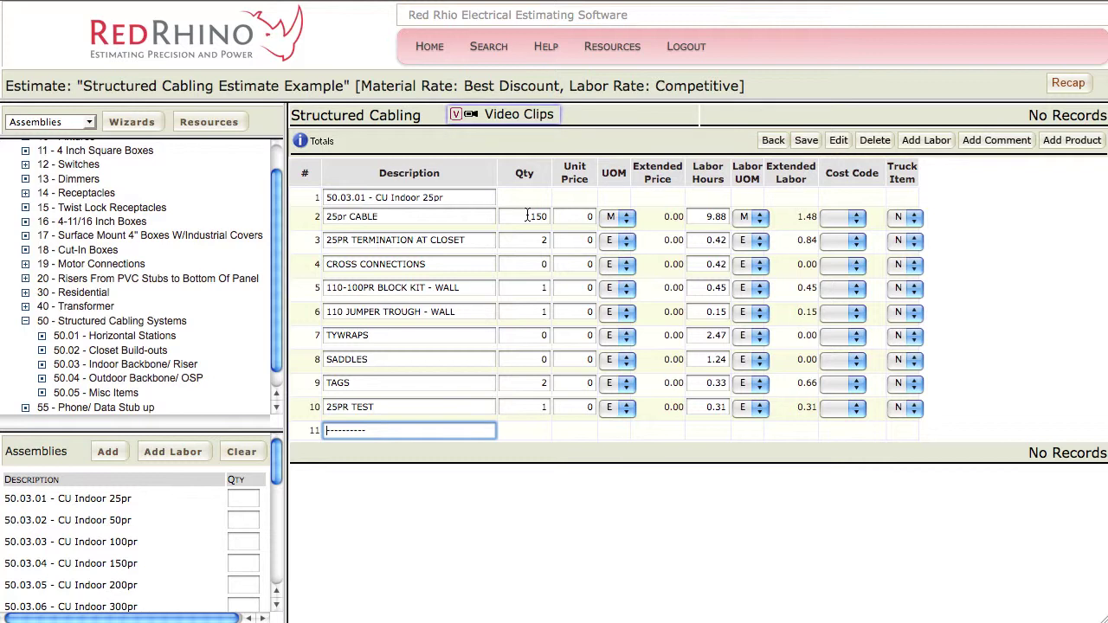
Set the 25pr CABLE quantity to 200 and save the CU Indoor 25pr assembly lines
click(527, 217)
drag(527, 217, 550, 216)
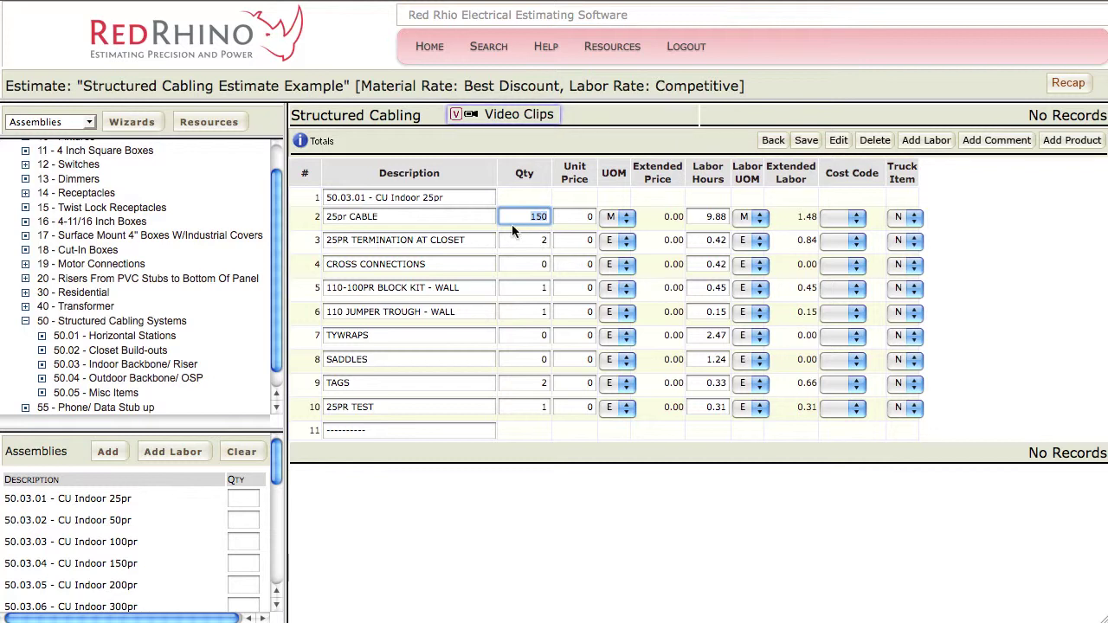
key(BackSpace)
text(200)
click(800, 145)
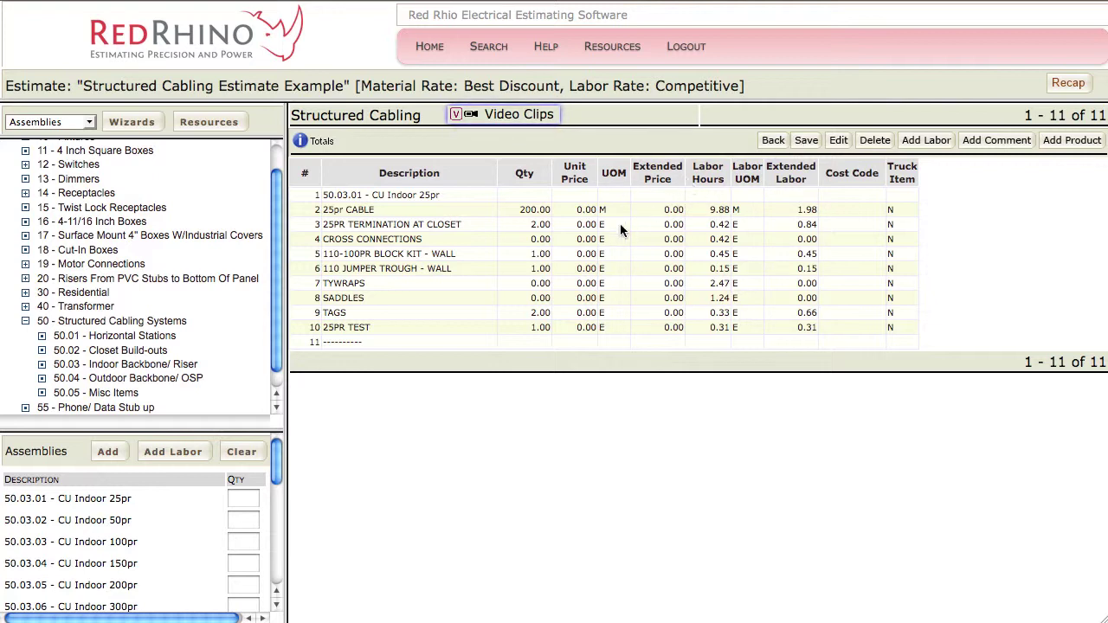
Delete the CROSS CONNECTIONS line from the estimate and save
click(427, 241)
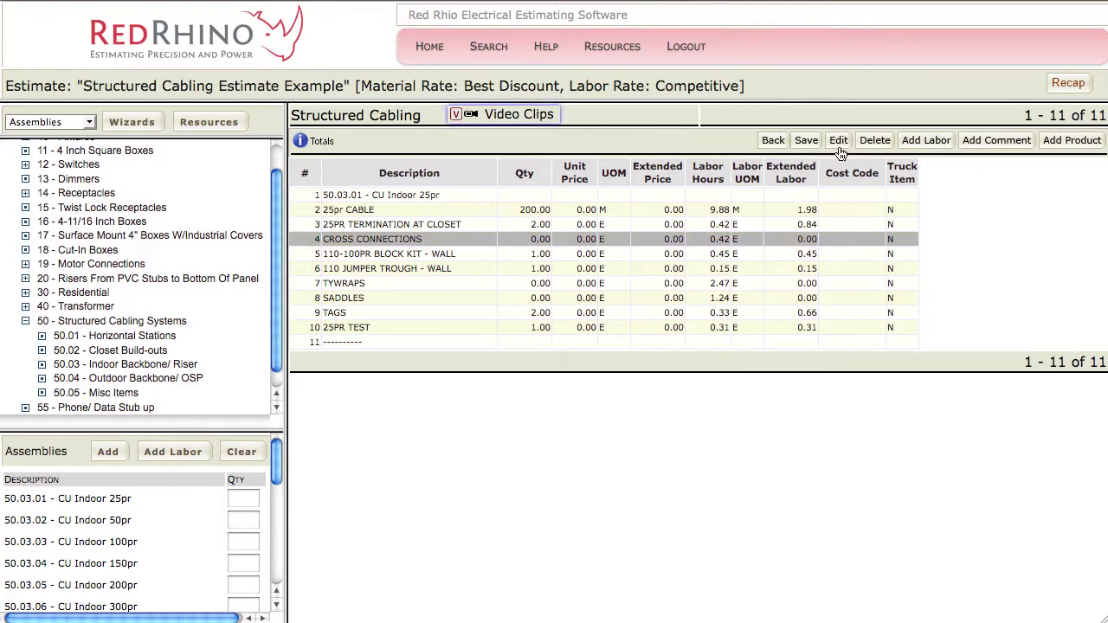
click(872, 141)
click(806, 141)
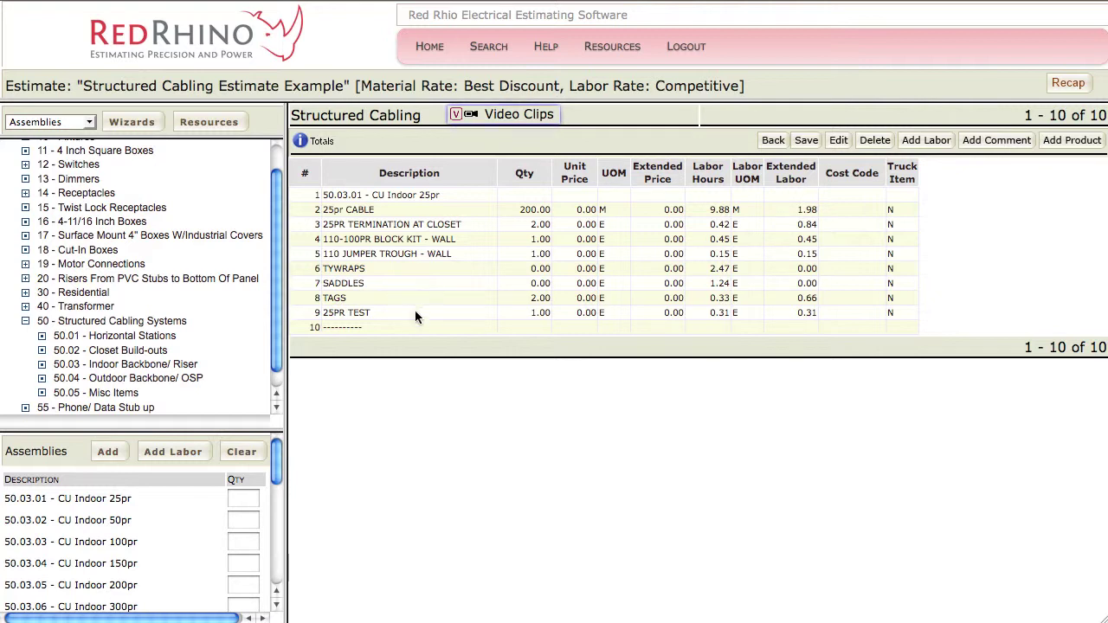
Add the 50.03.16 - (1) MM 6-F or (1) SM 6-F assembly with a quantity of 1, review its lines and save the estimate
drag(279, 470, 269, 563)
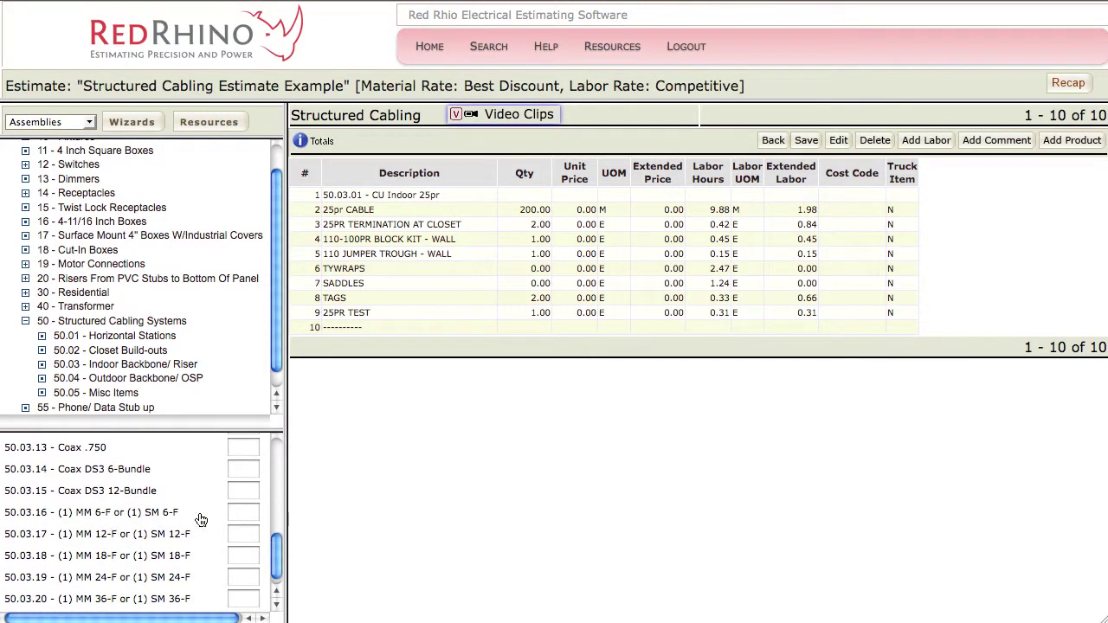
click(236, 512)
text(1)
drag(277, 559, 274, 456)
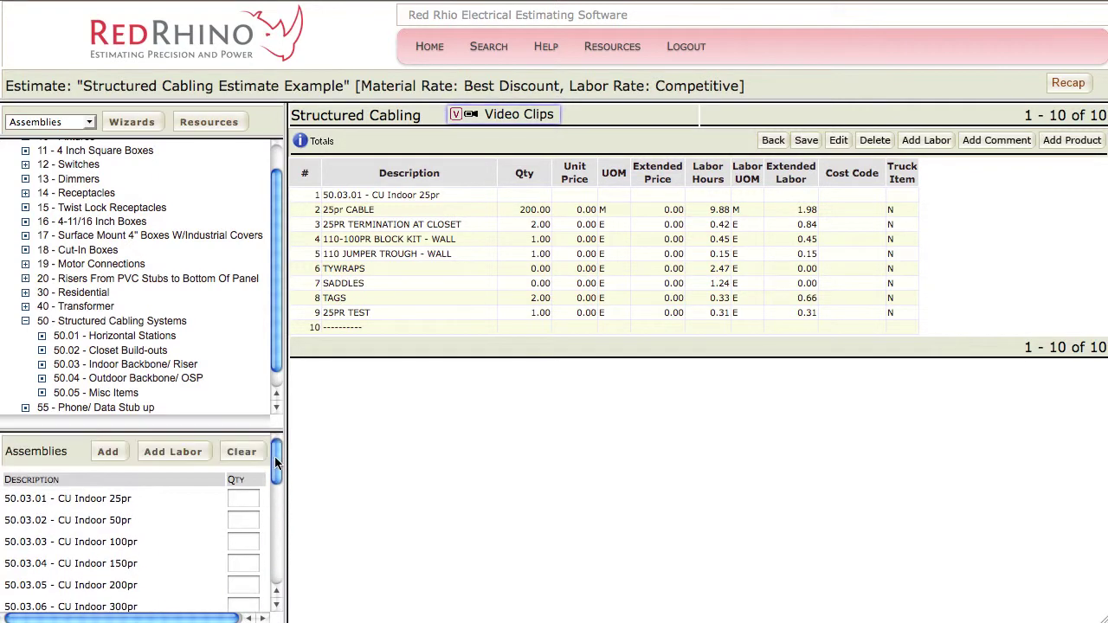
click(108, 454)
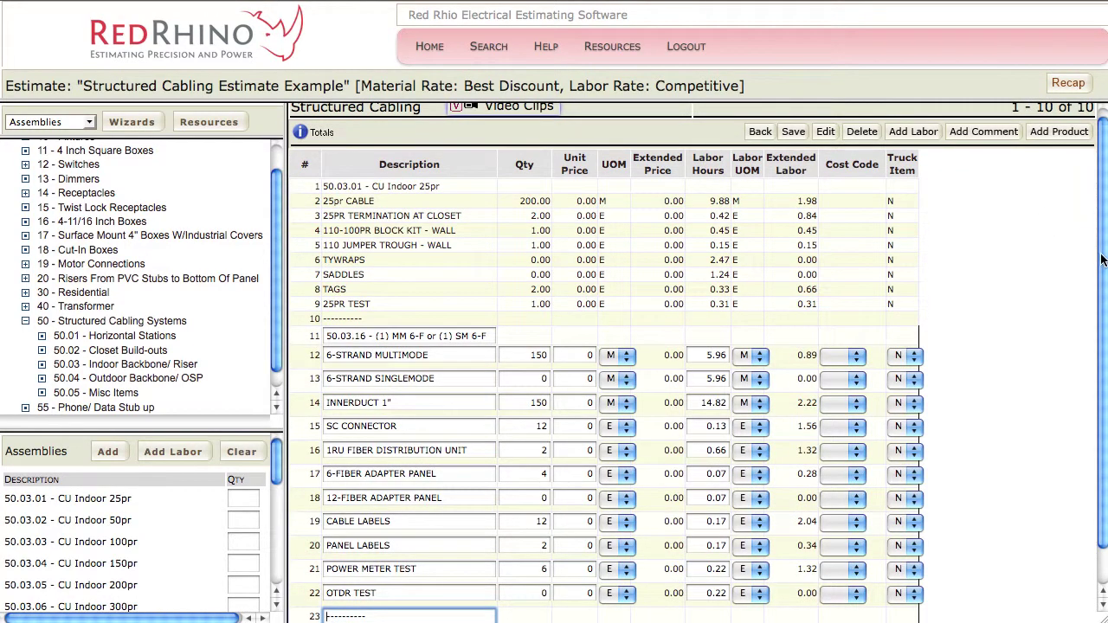
drag(1104, 260, 1103, 407)
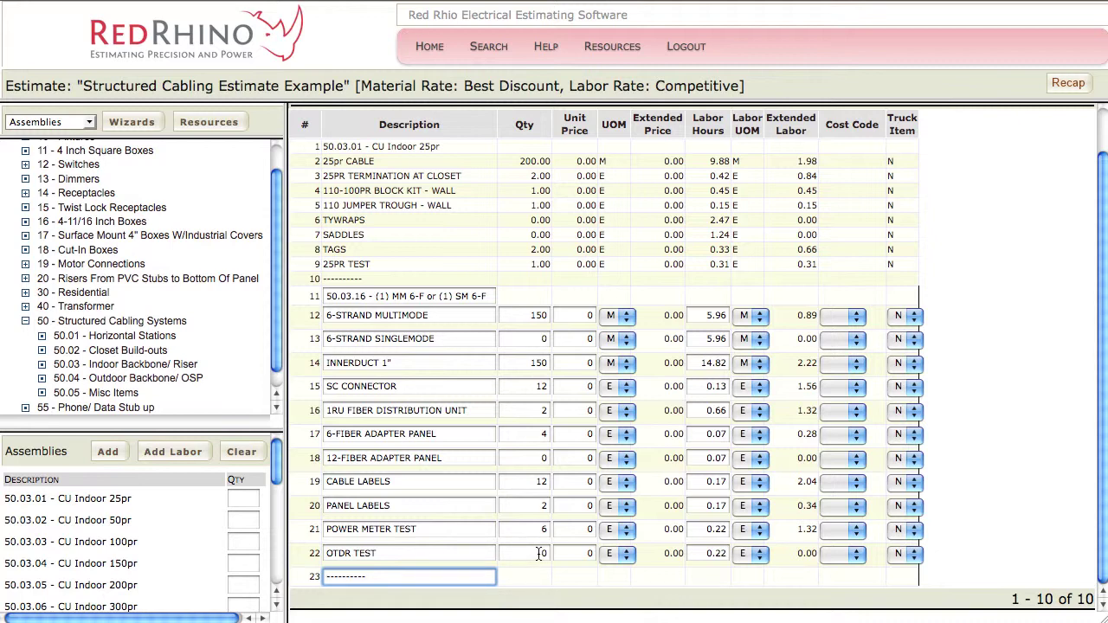
scroll(716, 415, up, 2)
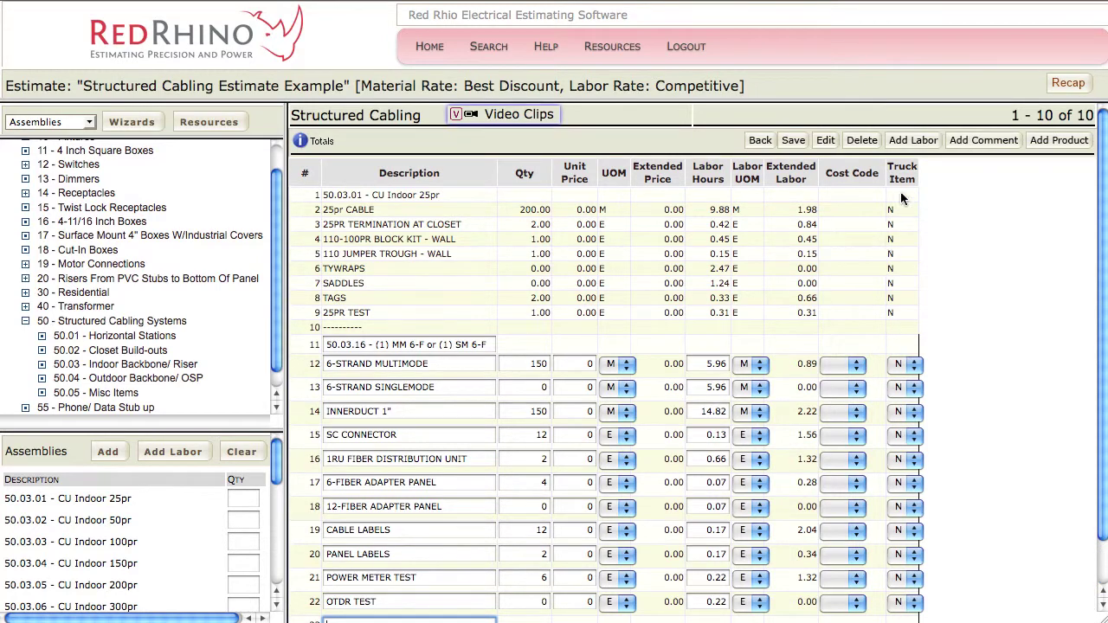
click(795, 141)
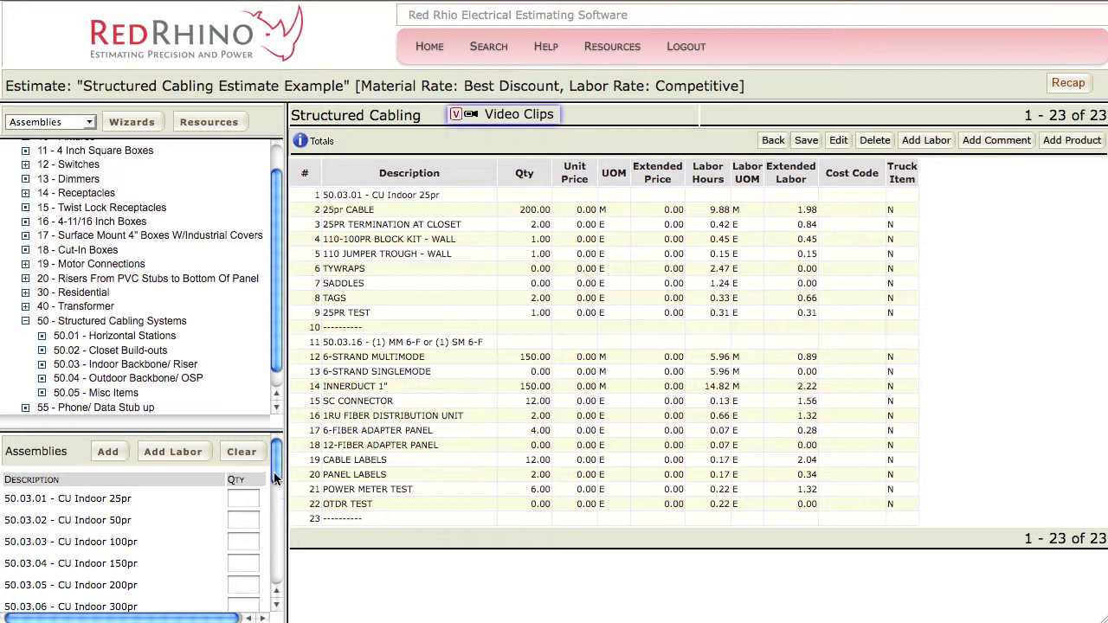
Open the 50.05 - Misc Items category and look through its assemblies
scroll(274, 347, down, 1)
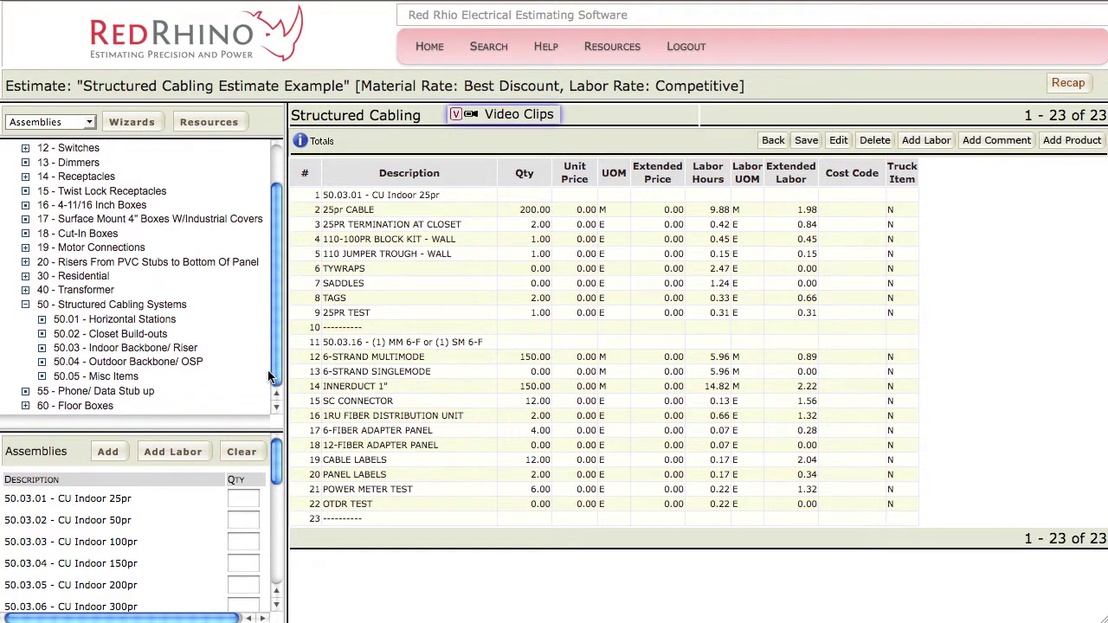
click(127, 378)
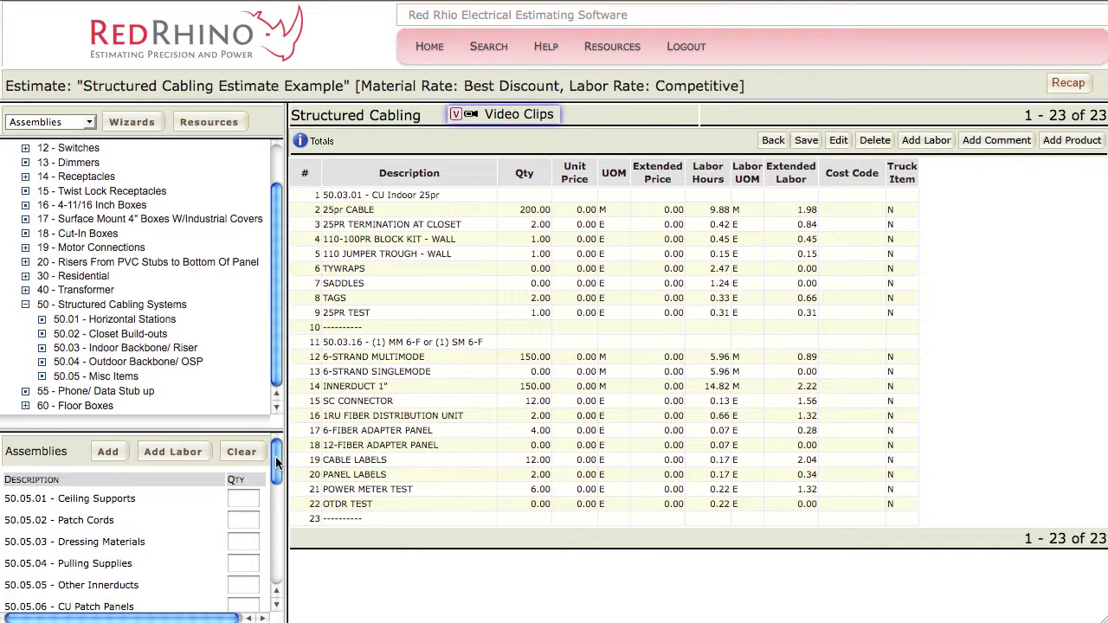
scroll(276, 465, down, 1)
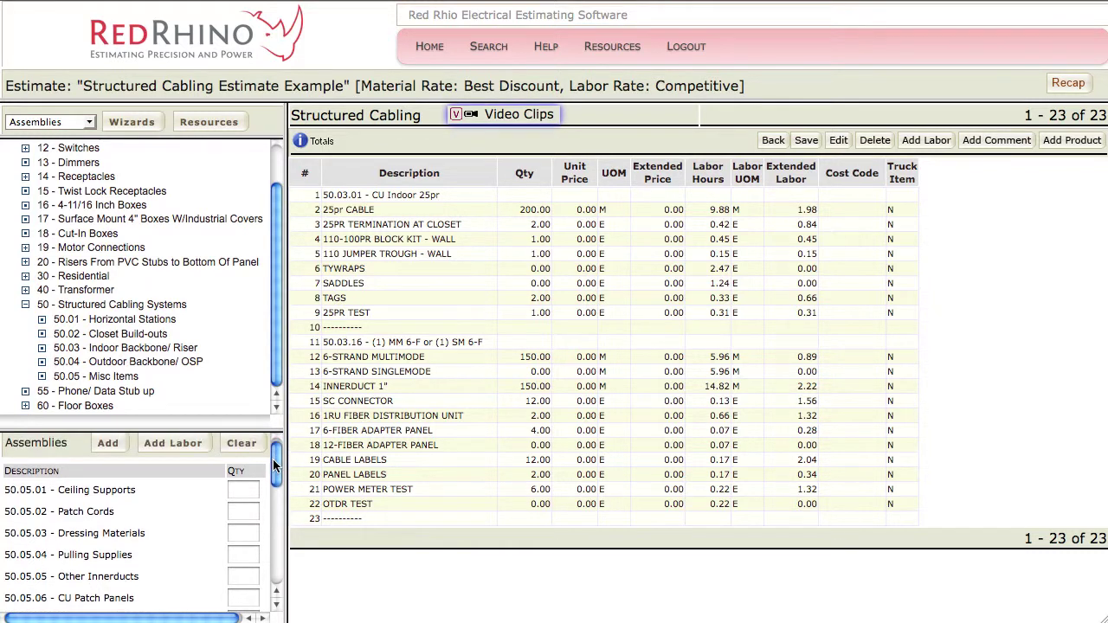
mouse_move(272, 459)
mouse_down()
mouse_move(270, 497)
mouse_move(272, 463)
mouse_up()
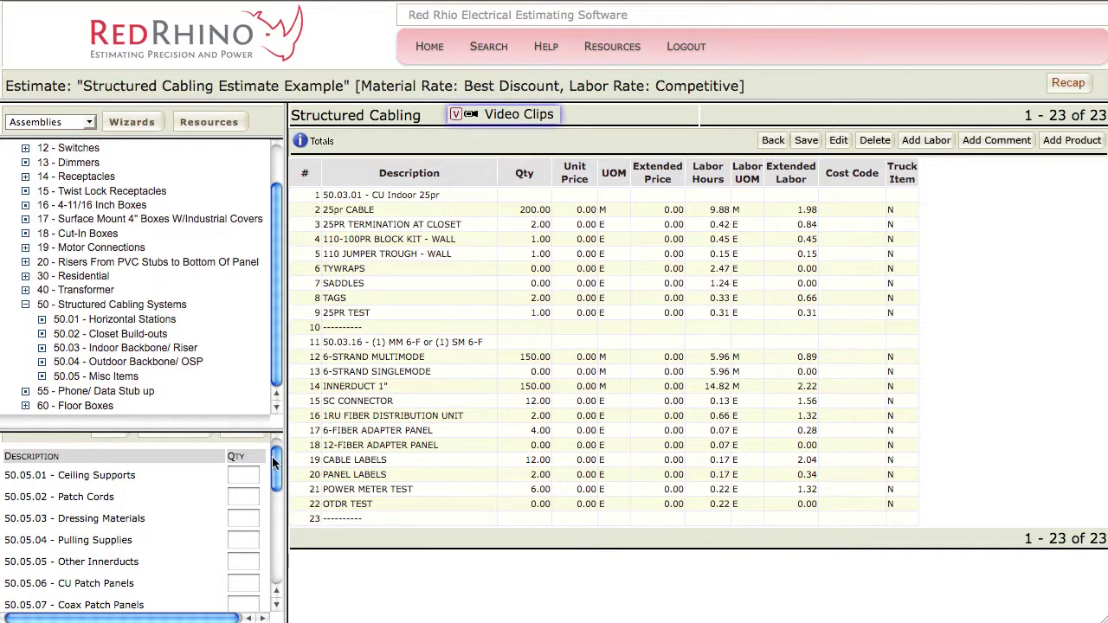
drag(274, 463, 266, 408)
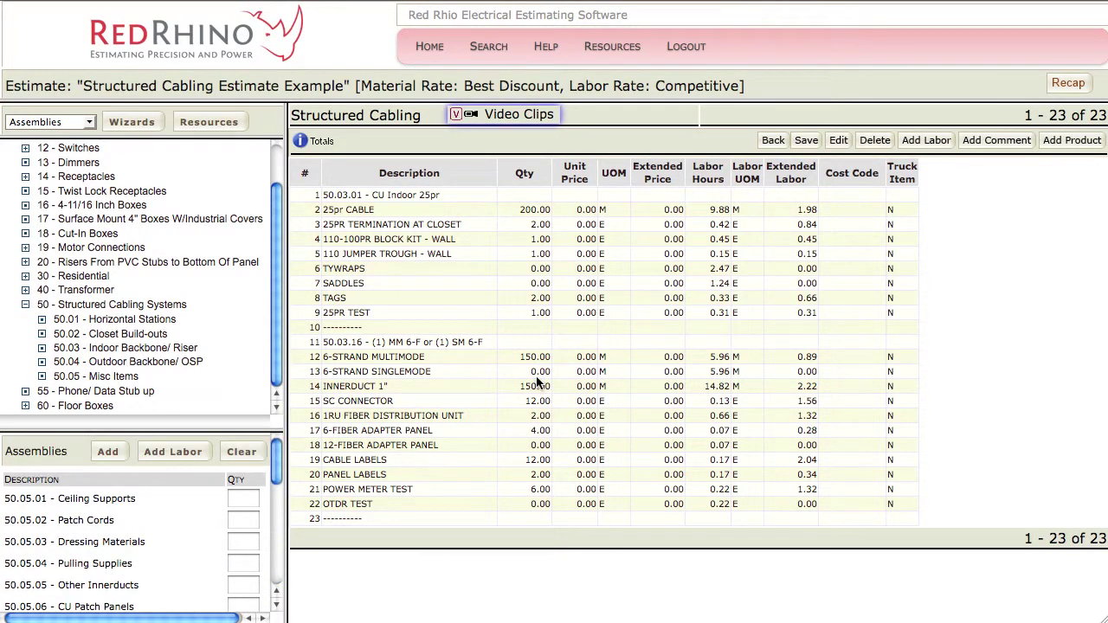